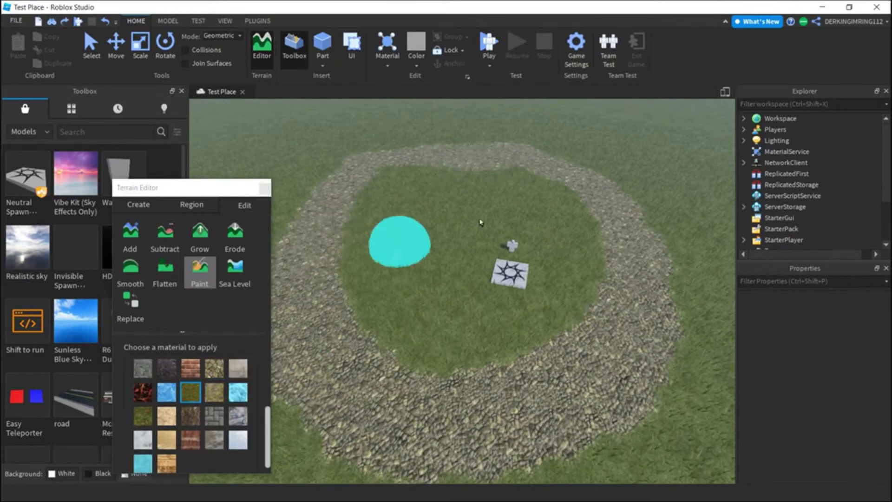
Step: Paint light grass patches and, with a base size of 3, small bare-ground patches along the inner edge of the cobblestone ring
scroll(188, 416, down, 1)
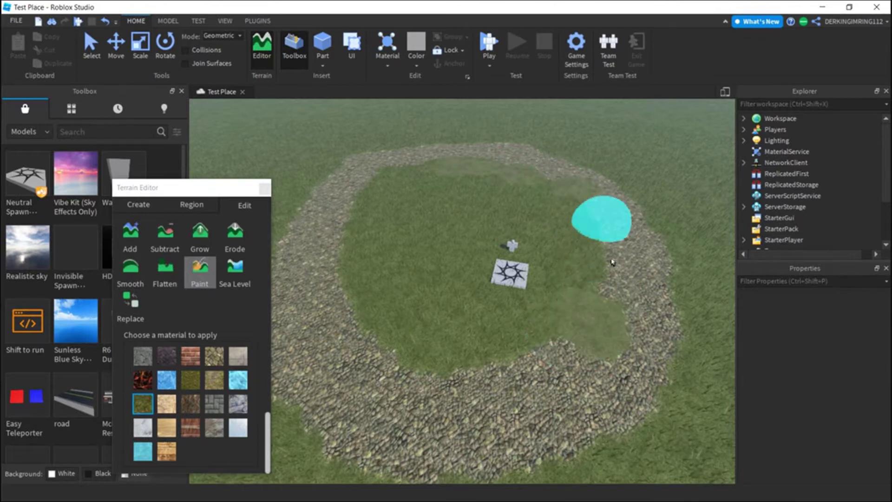
scroll(195, 409, up, 5)
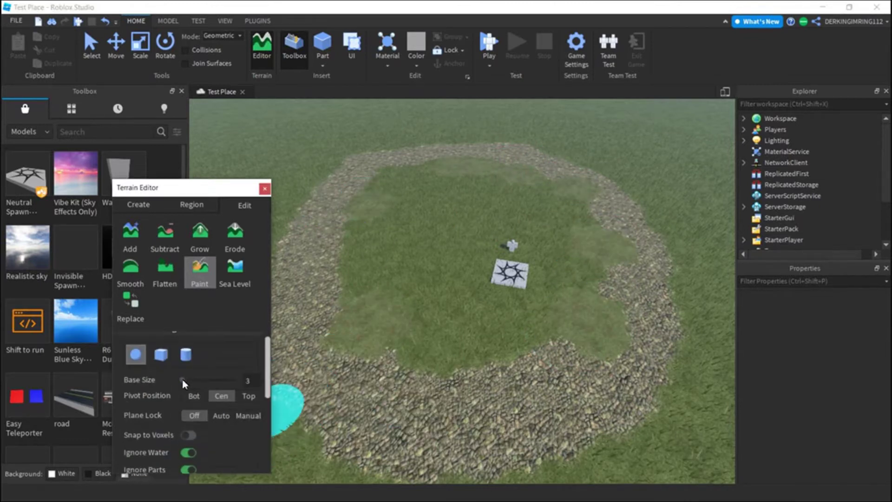
scroll(195, 409, down, 5)
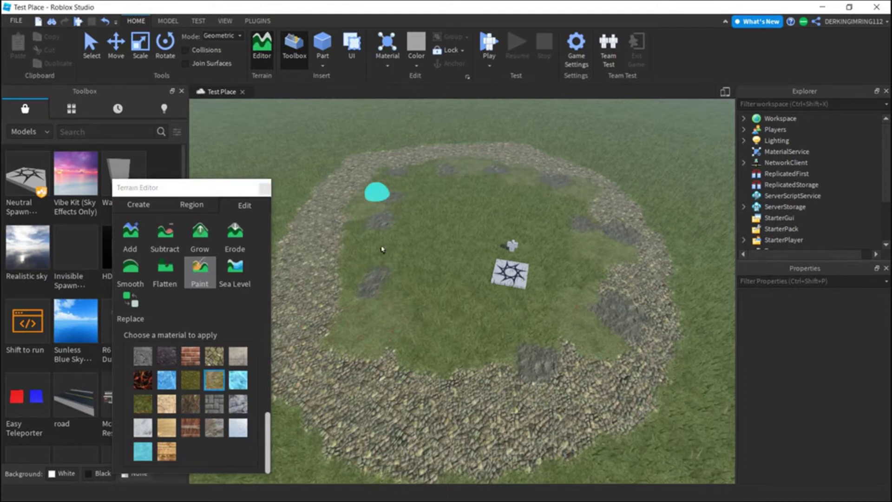
scroll(345, 324, up, 6)
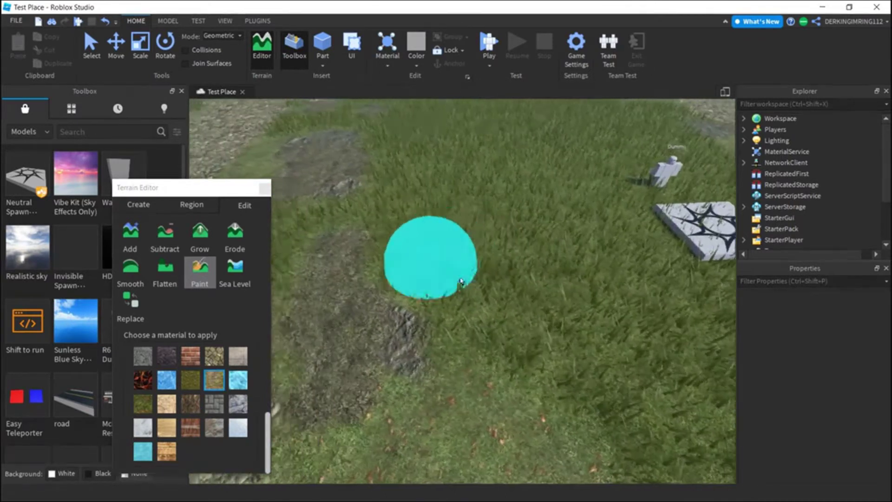
Step: Paint the middle of the area inside the cobblestone ring with the Mud material, leaving a grassy rim
click(190, 403)
scroll(474, 233, down, 10)
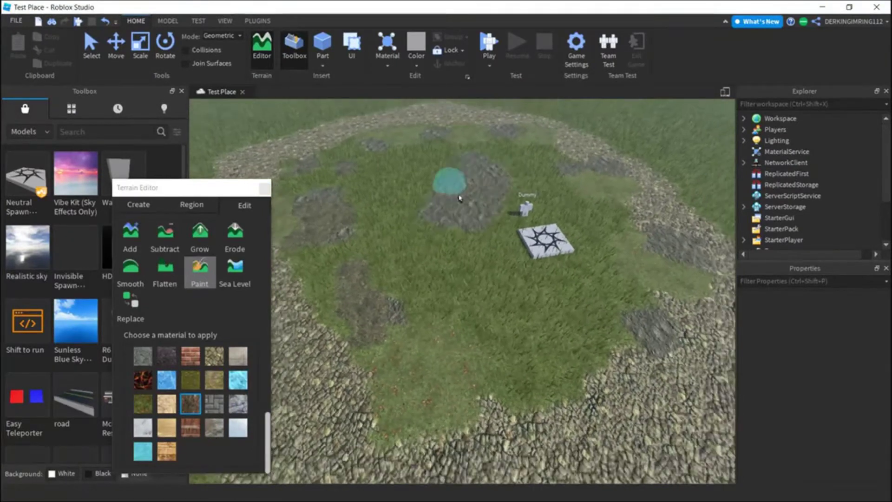
scroll(405, 220, down, 3)
mouse_move(405, 219)
mouse_down()
mouse_move(438, 276)
mouse_move(465, 248)
mouse_move(483, 312)
mouse_move(538, 301)
mouse_move(523, 209)
mouse_move(476, 185)
mouse_move(516, 242)
mouse_move(487, 312)
mouse_move(554, 295)
mouse_move(547, 218)
mouse_move(516, 179)
mouse_move(491, 231)
mouse_move(381, 302)
mouse_move(388, 298)
mouse_move(310, 234)
mouse_up()
Step: Move the spawn location and the dummy out of the ring onto the surrounding grass
key(ctrl+1)
click(516, 225)
right_drag(589, 238, 497, 232)
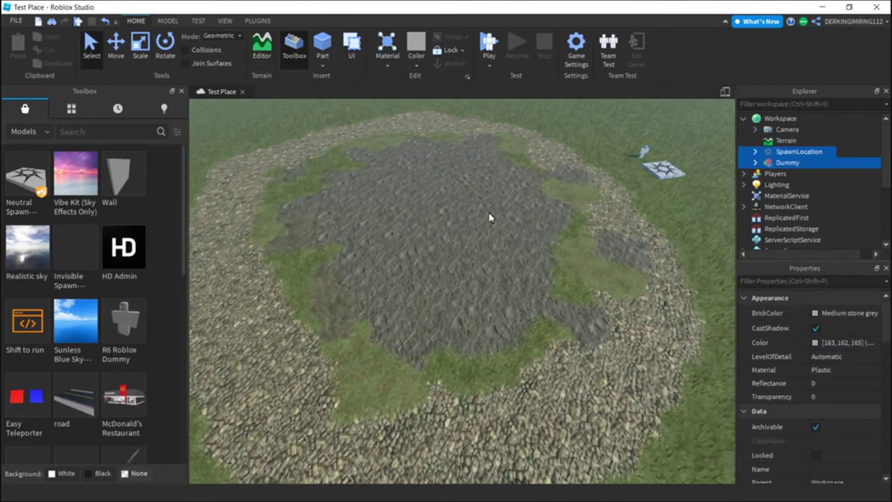
Step: Search the toolbox models for "field" and for "corn"
click(97, 129)
scroll(372, 197, up, 5)
text(field)
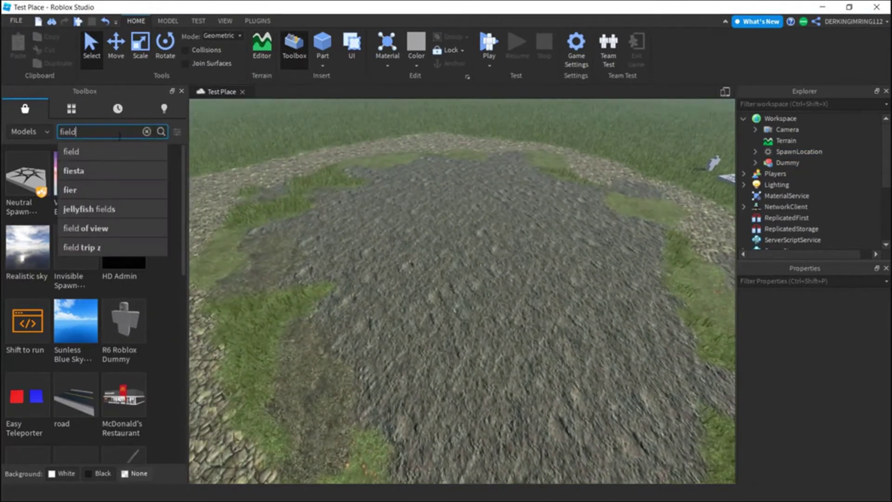
key(Return)
click(146, 132)
text(corn)
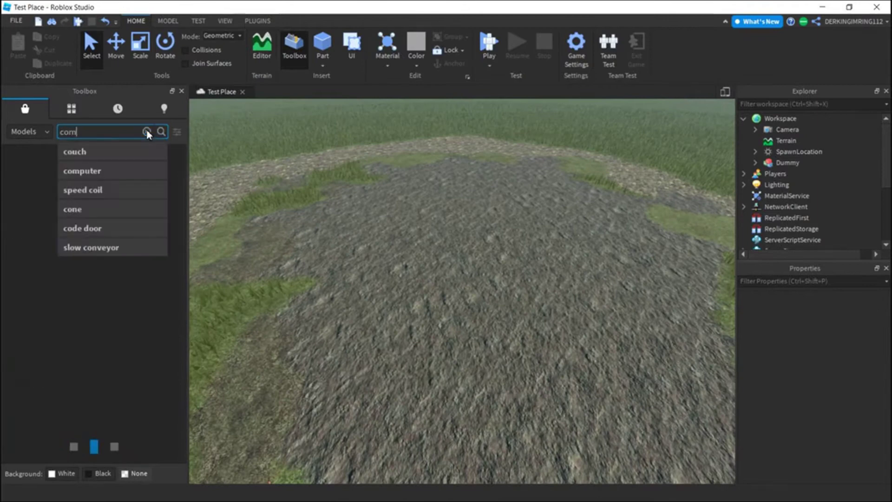
key(Return)
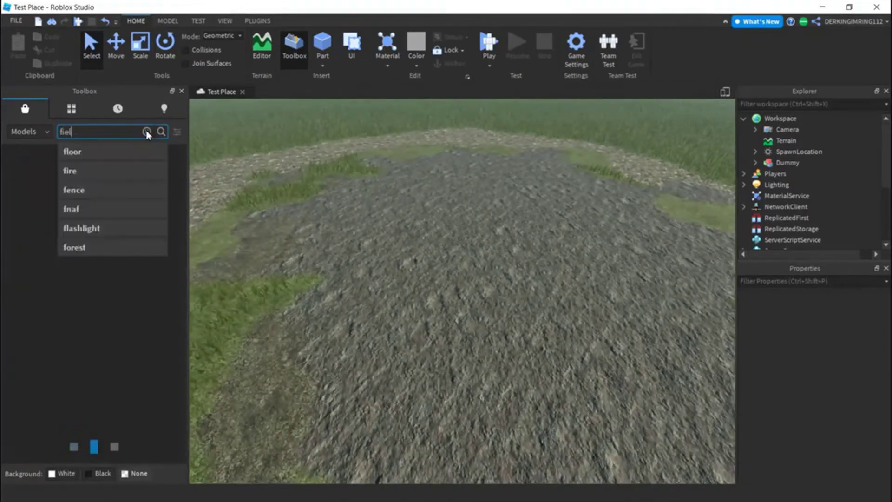
Step: Search the toolbox models for "field" and browse the results
text(d)
key(Return)
scroll(367, 234, down, 5)
scroll(370, 238, up, 5)
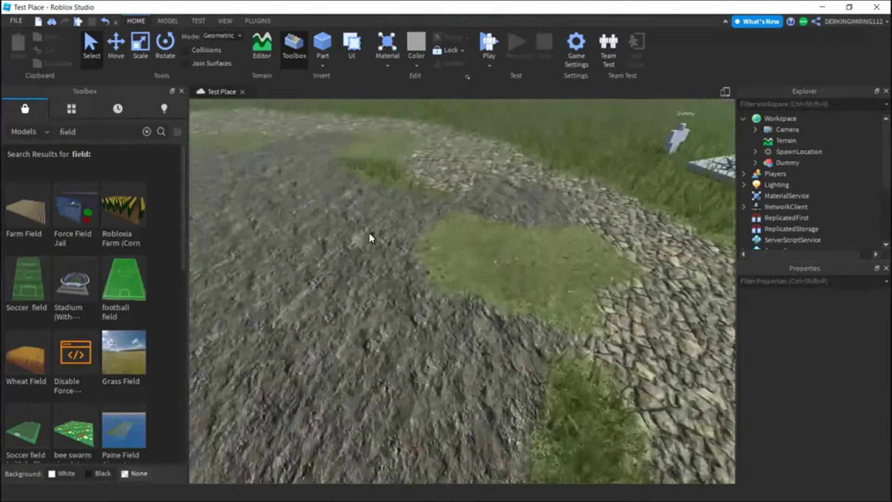
click(262, 44)
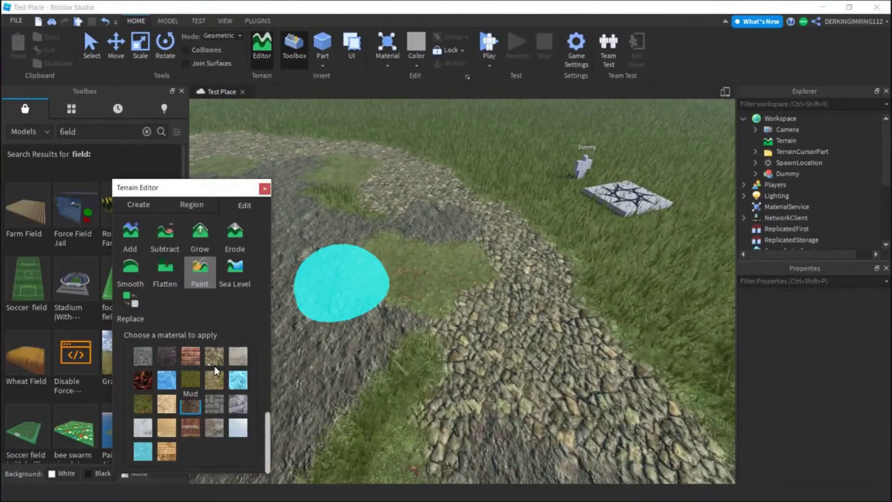
mouse_move(467, 232)
right_down()
mouse_move(459, 249)
mouse_move(459, 354)
mouse_move(492, 372)
mouse_move(410, 367)
mouse_move(376, 274)
right_up()
click(262, 44)
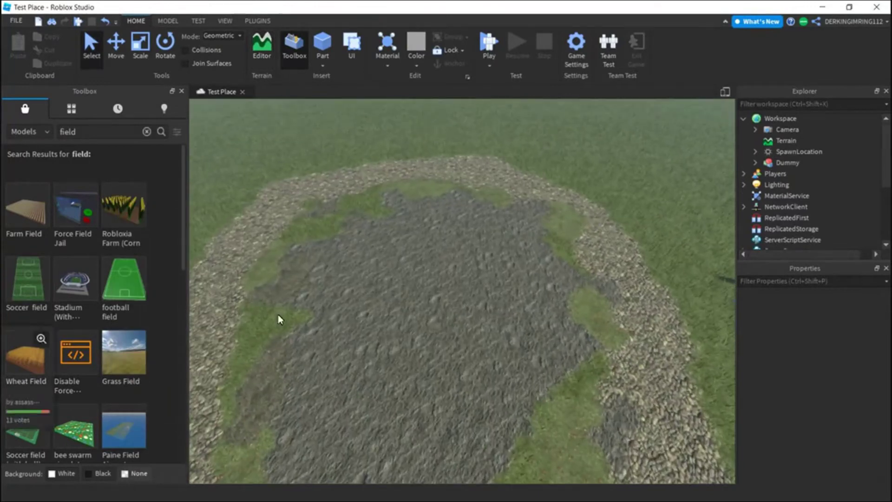
Step: Insert the Wheat Field model in the middle of the mud area and remove its reddish brown base part
drag(27, 367, 470, 290)
scroll(471, 290, up, 5)
scroll(471, 289, down, 5)
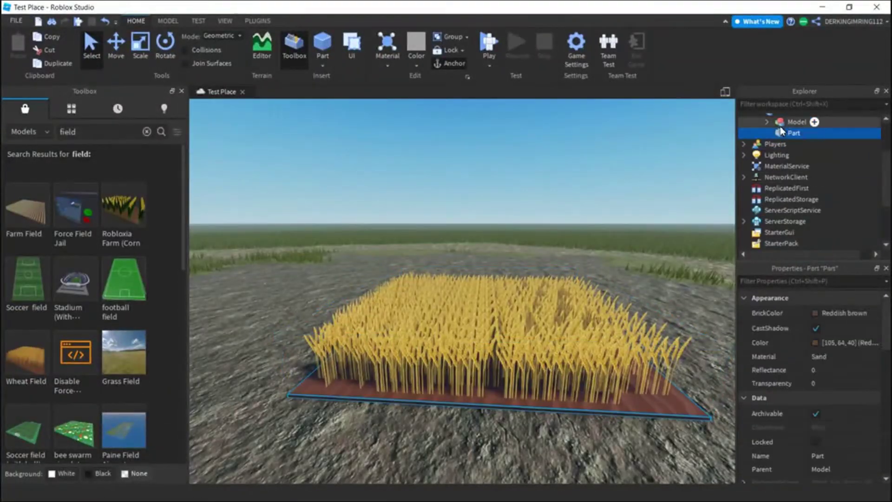
right_click(787, 175)
click(757, 63)
Step: Scale the wheat model up so it covers a large part of the mud area
scroll(462, 392, down, 5)
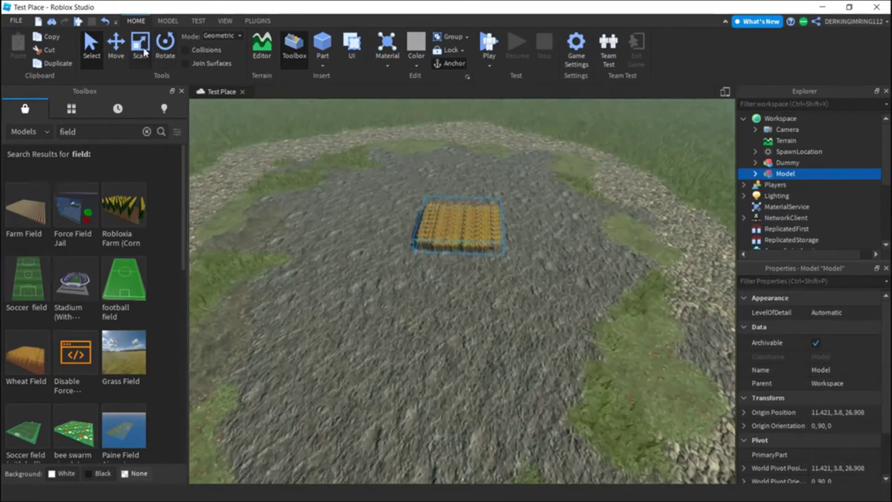
drag(443, 337, 513, 304)
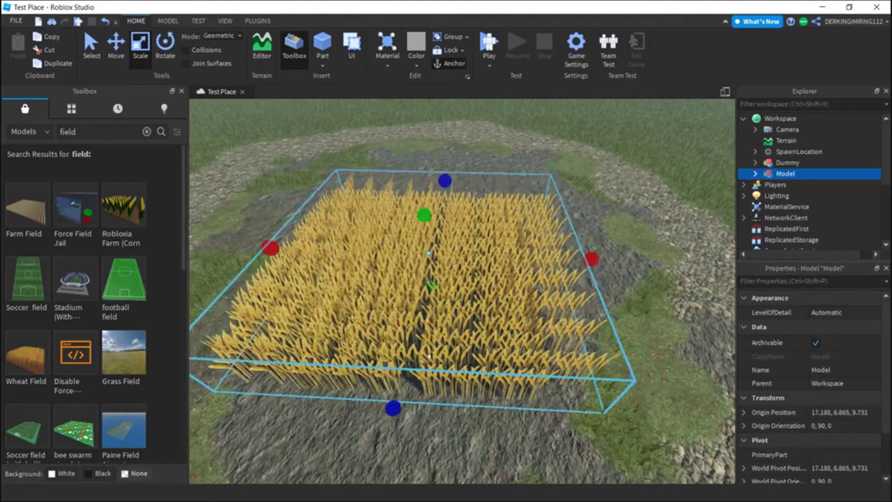
right_drag(513, 305, 709, 285)
Step: Place the dummy in front of the wheat as a height reference and scale the wheat down to suit it
right_drag(476, 348, 532, 448)
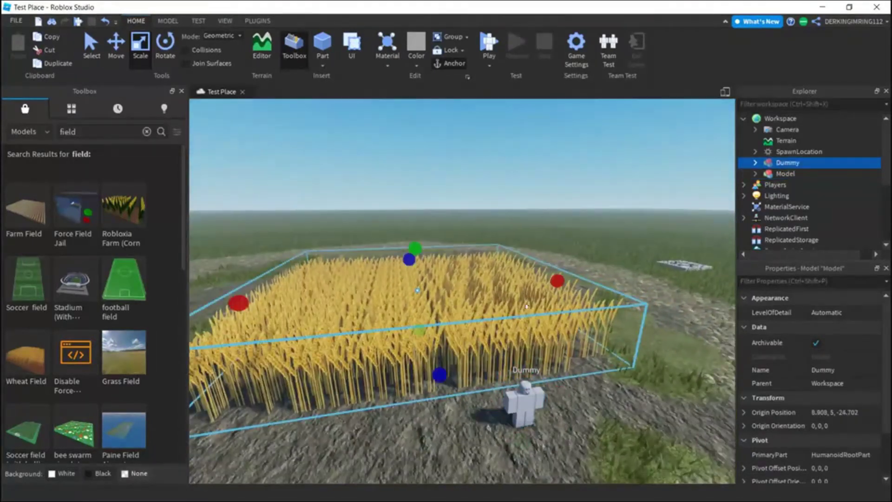
scroll(525, 305, up, 5)
scroll(525, 305, down, 5)
scroll(567, 295, up, 5)
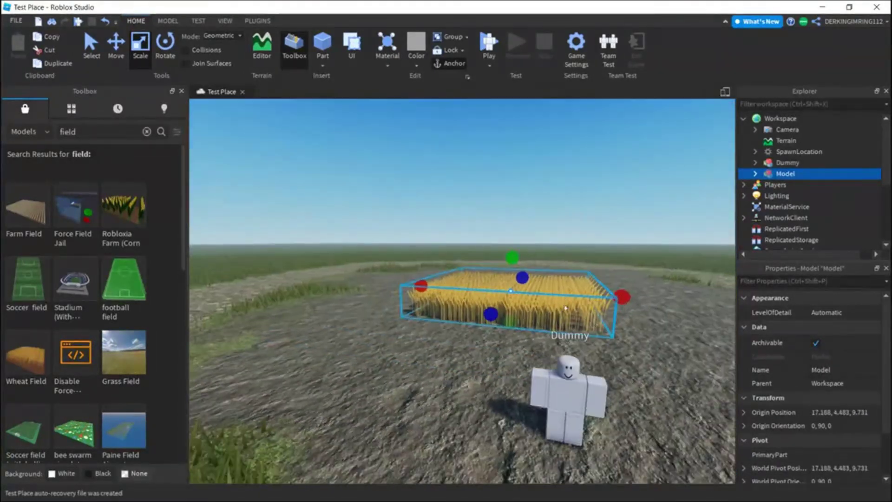
Step: Duplicate the wheat model twice and line the copies up side by side into a front row of three
scroll(543, 369, down, 5)
key(ctrl+d)
drag(418, 176, 619, 215)
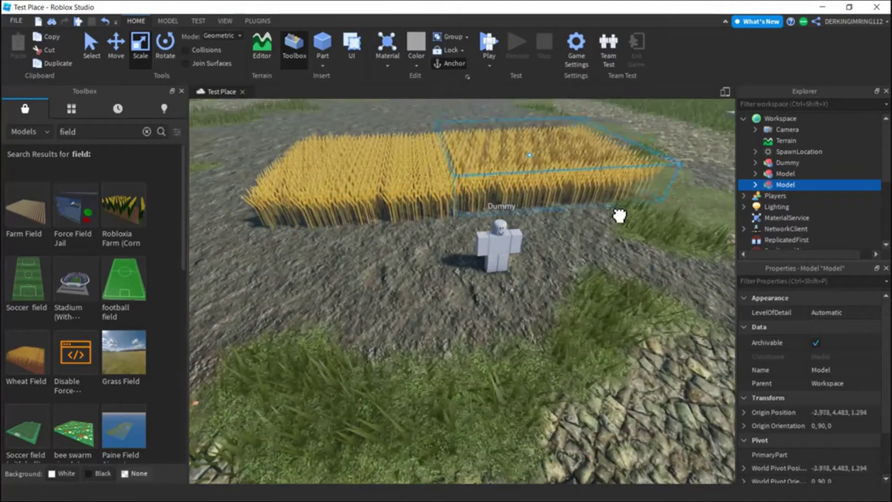
click(116, 47)
drag(269, 219, 296, 233)
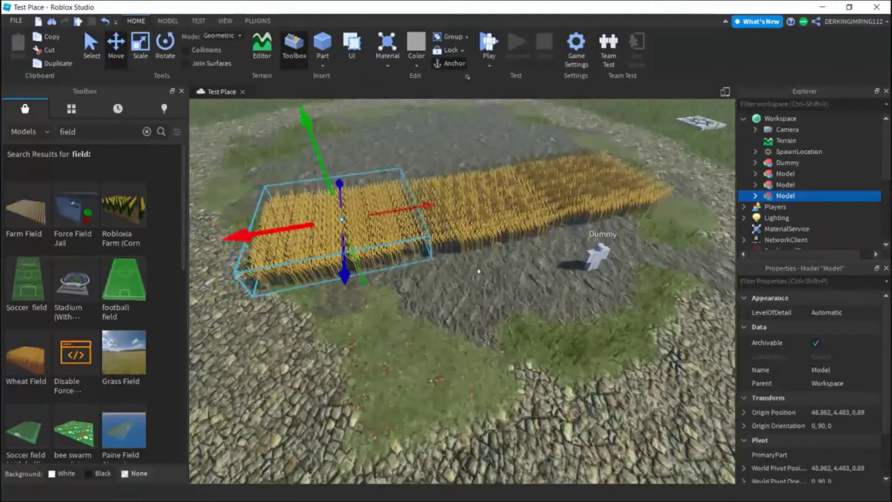
click(478, 271)
scroll(481, 287, down, 5)
scroll(506, 294, up, 4)
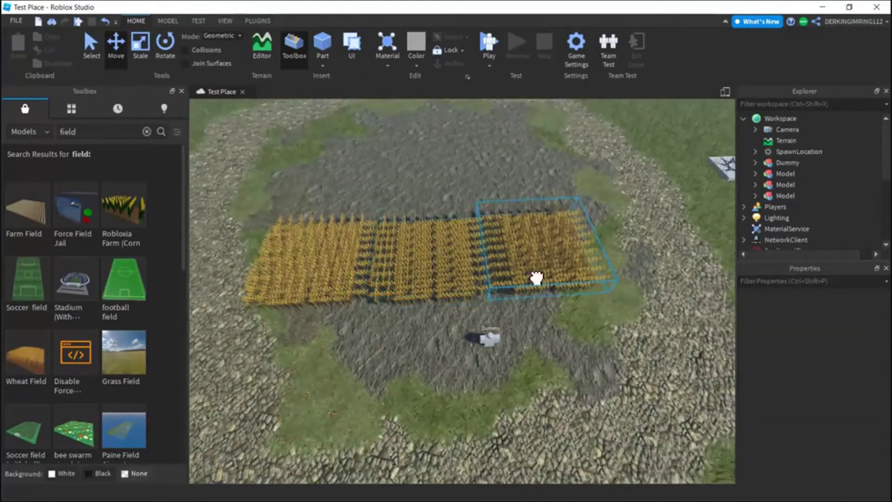
Step: Duplicate the wheat sections and place three copies directly behind the front row as a second row
click(537, 278)
key(ctrl+d)
scroll(565, 279, up, 2)
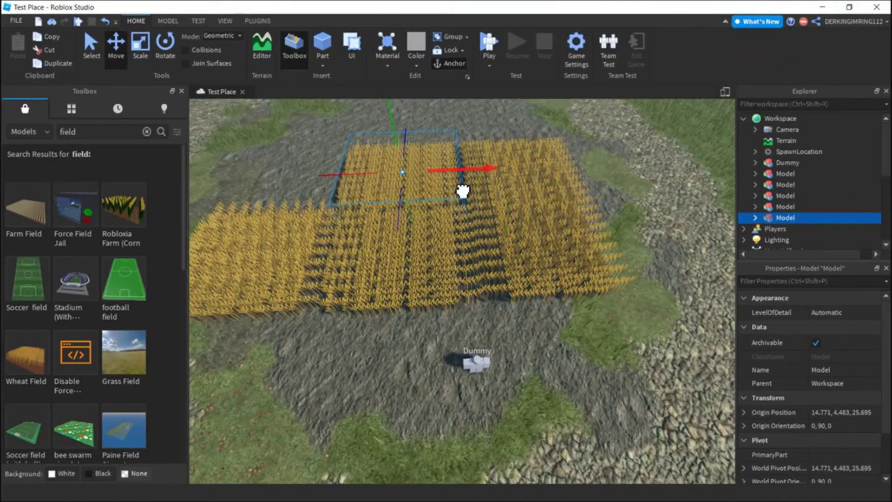
key(ctrl+d)
drag(398, 189, 375, 214)
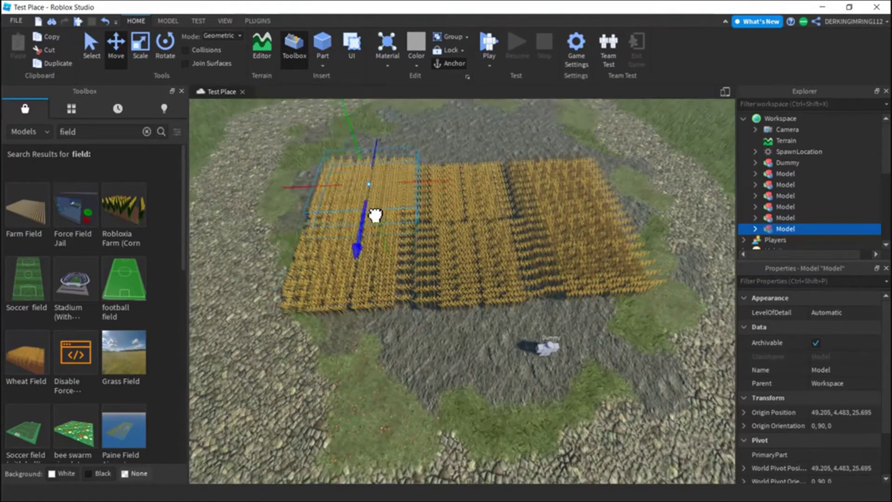
Step: Duplicate three more wheat sections and place them behind the second row to complete a three-by-three field
key(ctrl+d)
drag(514, 147, 592, 138)
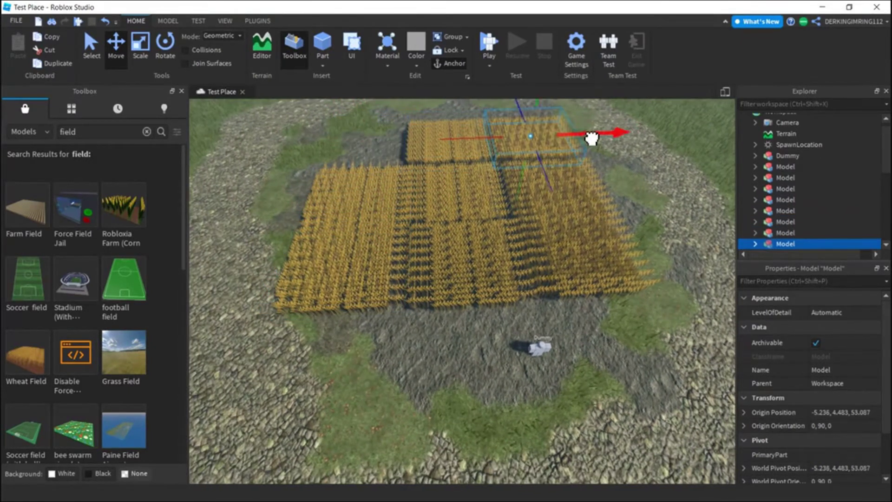
scroll(463, 135, down, 5)
right_drag(463, 135, 365, 171)
click(344, 251)
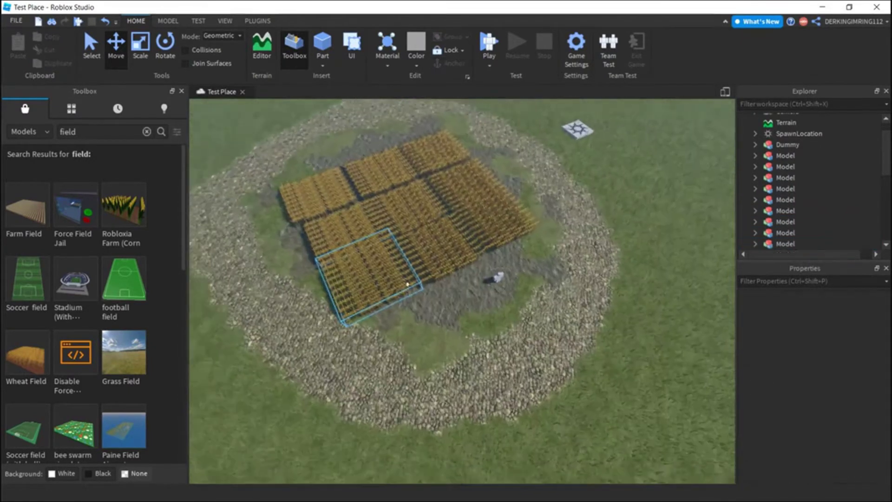
click(462, 322)
Step: Shift the back-row wheat sections sideways to close the gaps between them
scroll(364, 171, up, 3)
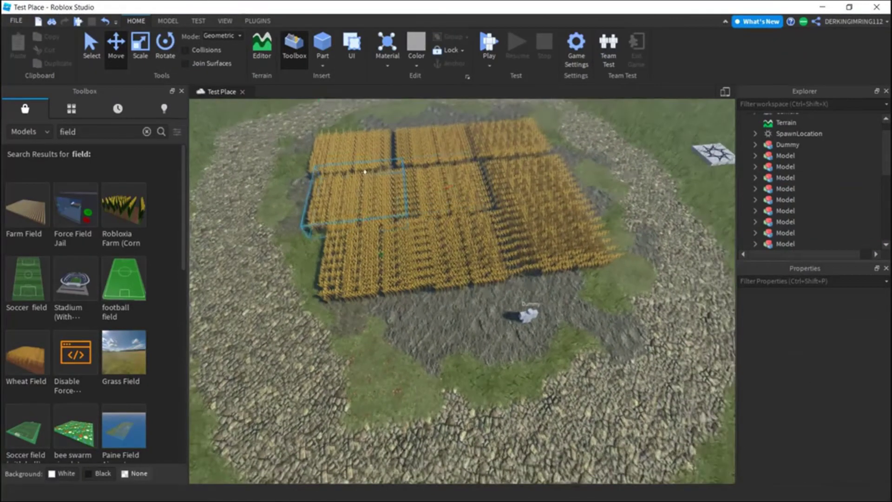
click(429, 151)
right_drag(429, 151, 499, 140)
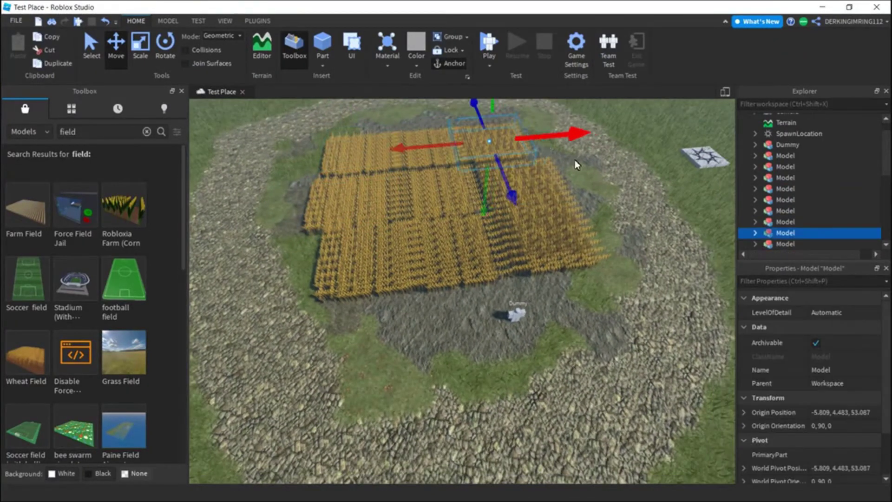
scroll(464, 232, down, 5)
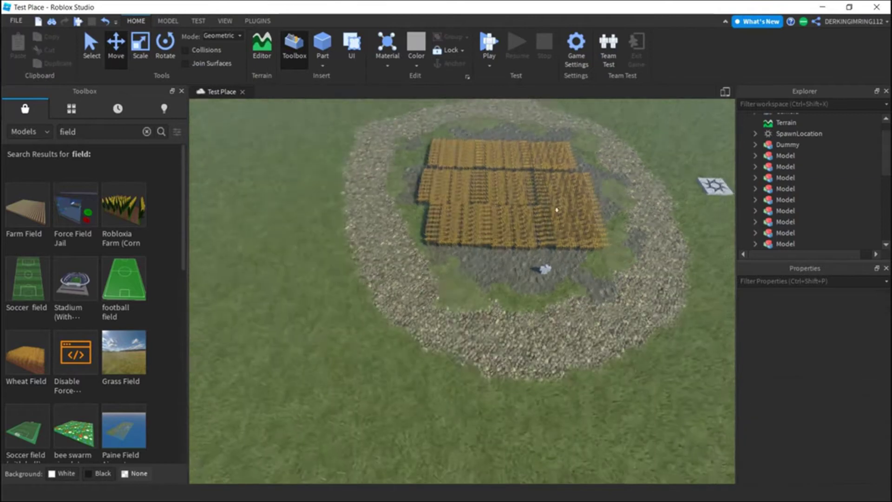
right_drag(464, 232, 464, 186)
scroll(516, 316, up, 8)
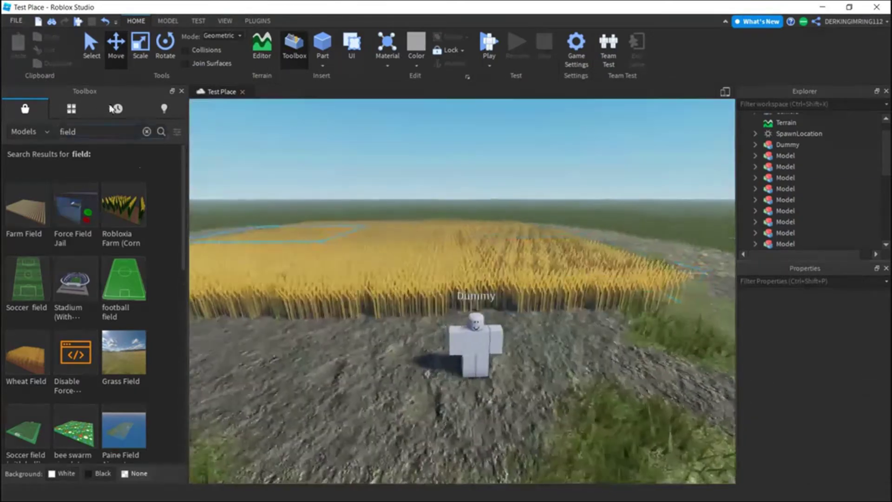
Step: Search the toolbox models for "stone wall" and insert a low stone wall and a stone brick block near the dummy
click(147, 131)
text(stone wall)
key(Return)
right_drag(417, 279, 294, 309)
scroll(454, 345, down, 5)
scroll(462, 334, up, 5)
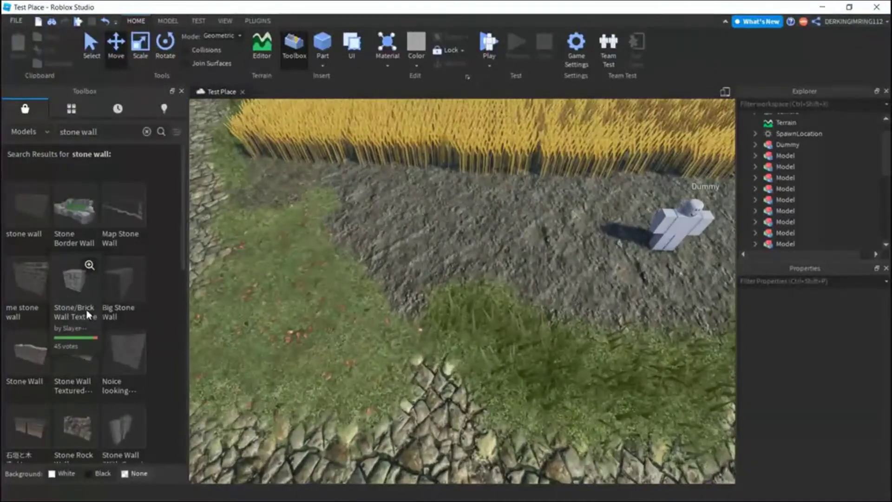
scroll(394, 242, down, 3)
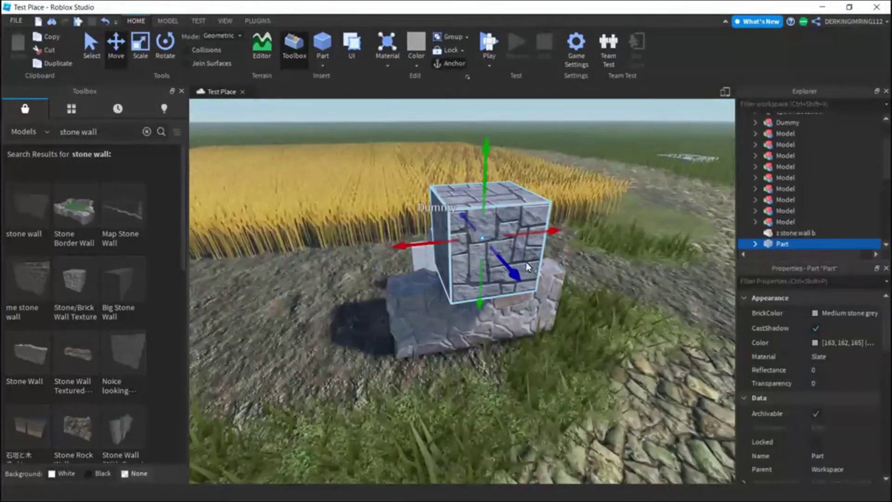
Step: Delete the stone brick block and shift the low stone wall in front of the wheat field
right_click(527, 266)
click(717, 72)
click(372, 339)
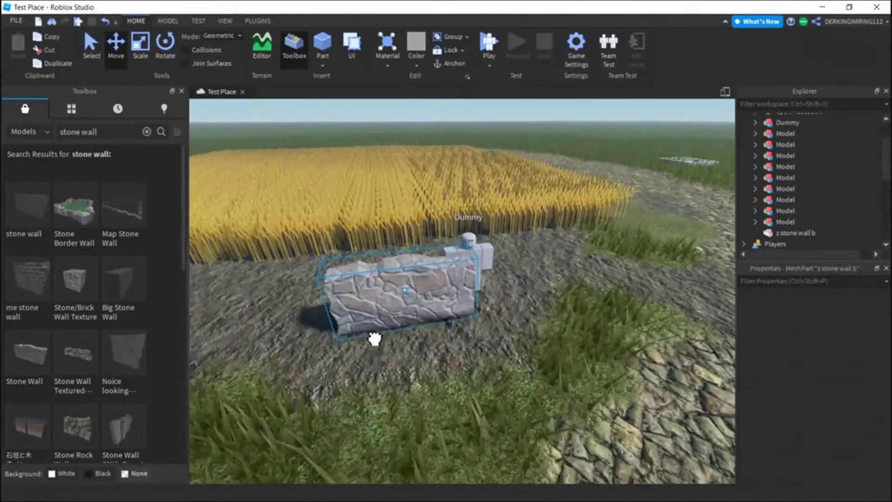
Step: Rotate the stone wall and place it on the cobblestone at the near corner of the wheat field
scroll(328, 283, down, 3)
key(ctrl+4)
right_drag(251, 132, 507, 334)
drag(490, 303, 375, 350)
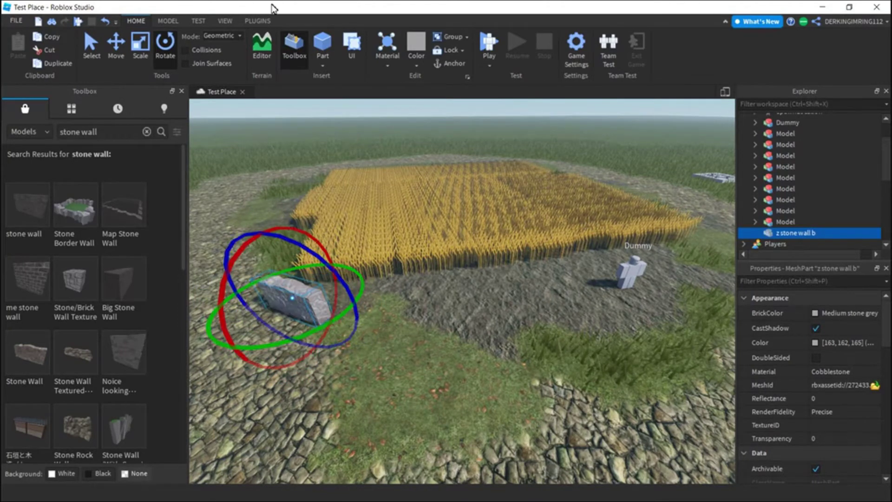
Step: Use the Archimedes plugin on the stone wall with direction X² and angle 11, and render all copies around the wheat field
click(258, 20)
click(630, 37)
key(a)
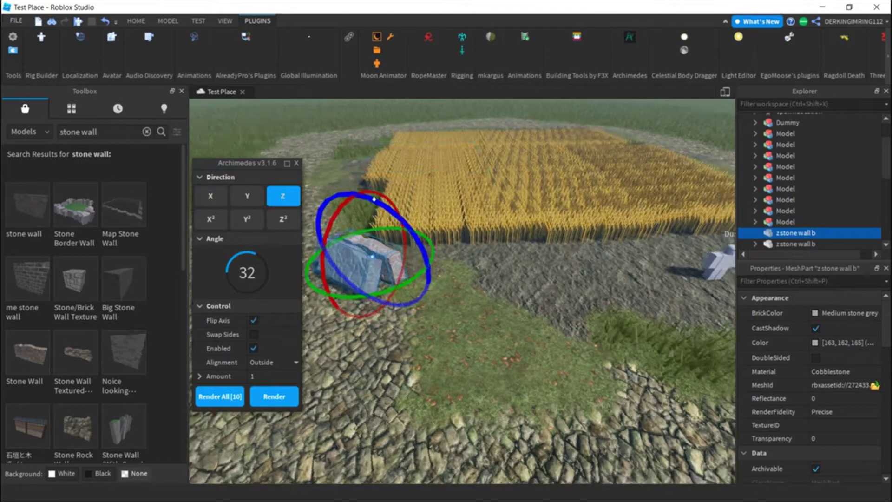
click(224, 215)
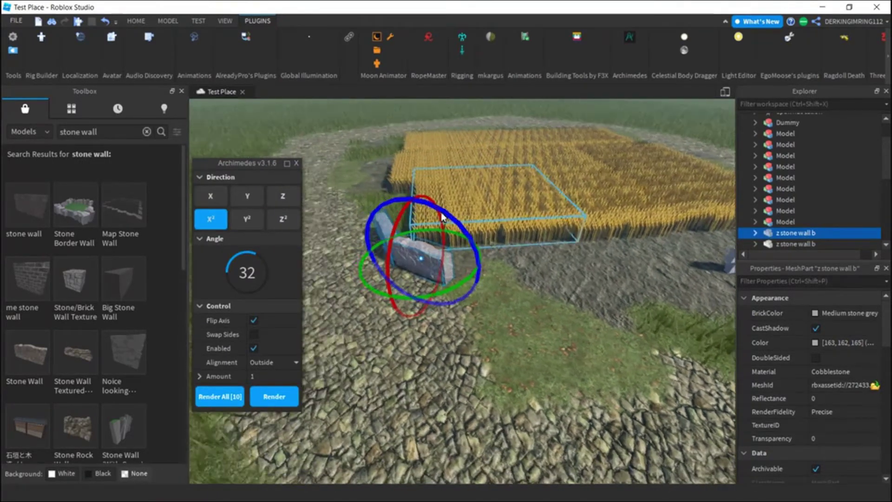
key(a)
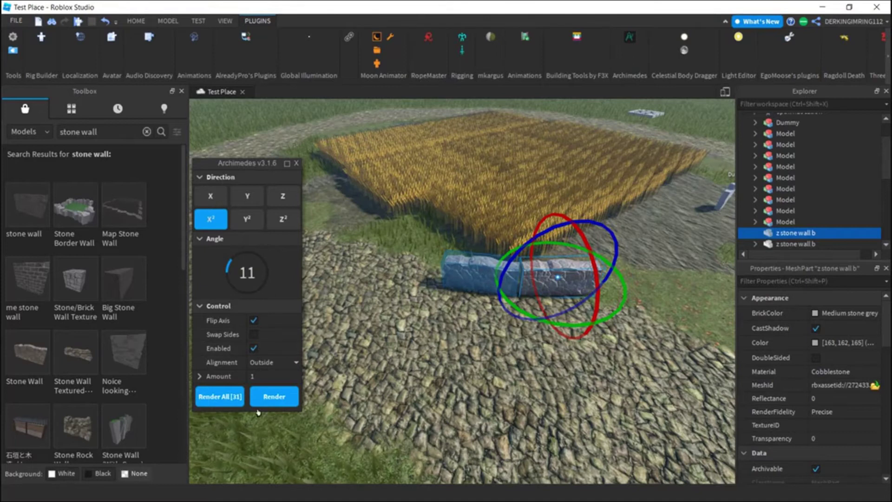
right_drag(474, 324, 462, 329)
key(f)
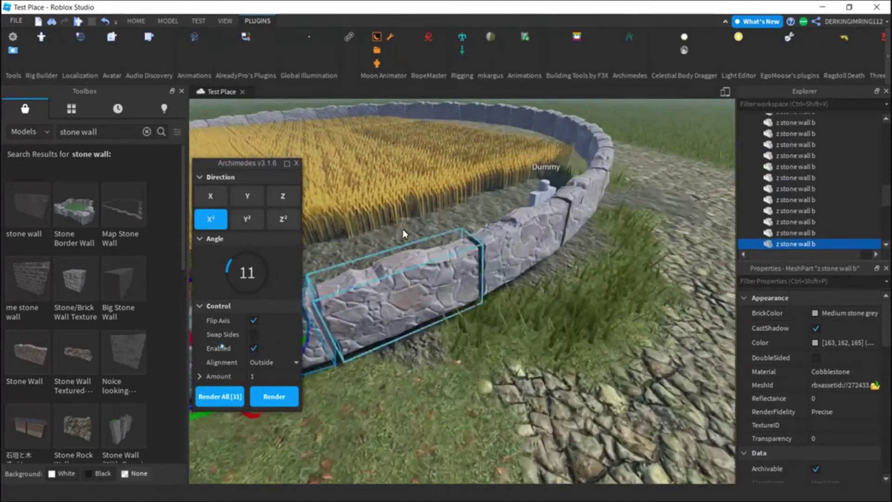
Step: Close the Archimedes plugin and check the ring of stone walls from above
right_drag(403, 234, 534, 297)
click(564, 293)
right_click(514, 289)
click(535, 76)
right_drag(511, 260, 460, 278)
scroll(460, 279, down, 10)
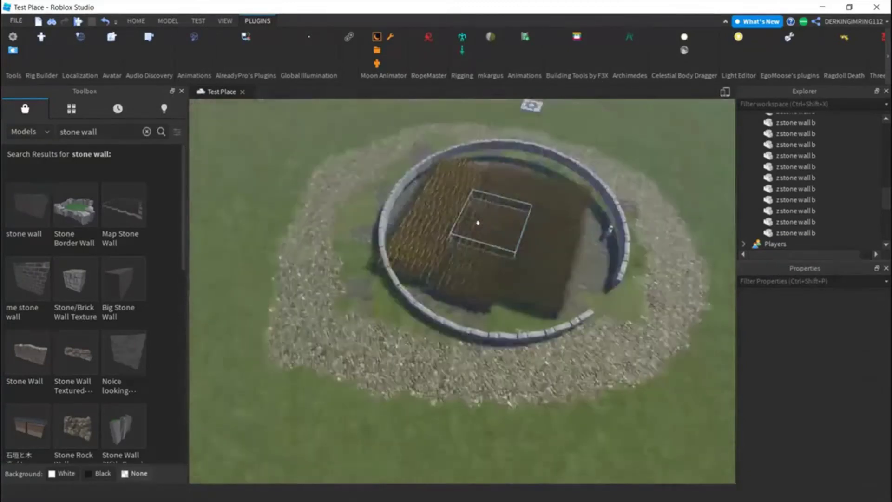
Step: Move the wheat sections that cross the stone wall inward so they fit inside the ring
scroll(453, 298, up, 10)
click(453, 299)
scroll(452, 299, down, 5)
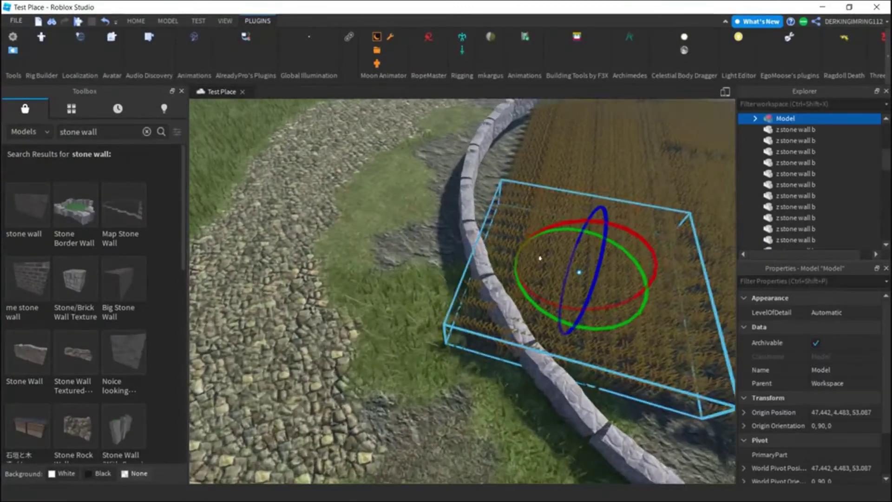
click(137, 20)
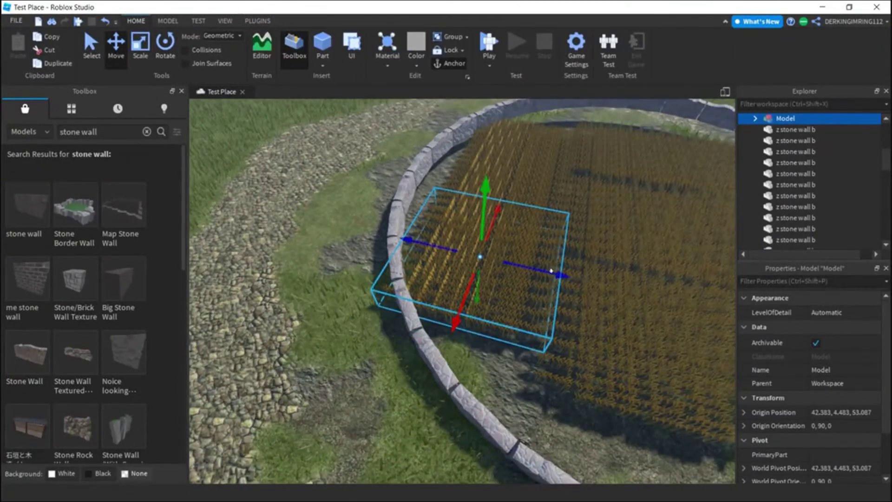
scroll(588, 276, down, 5)
click(314, 246)
mouse_move(593, 241)
right_down()
mouse_move(613, 233)
mouse_move(590, 243)
right_up()
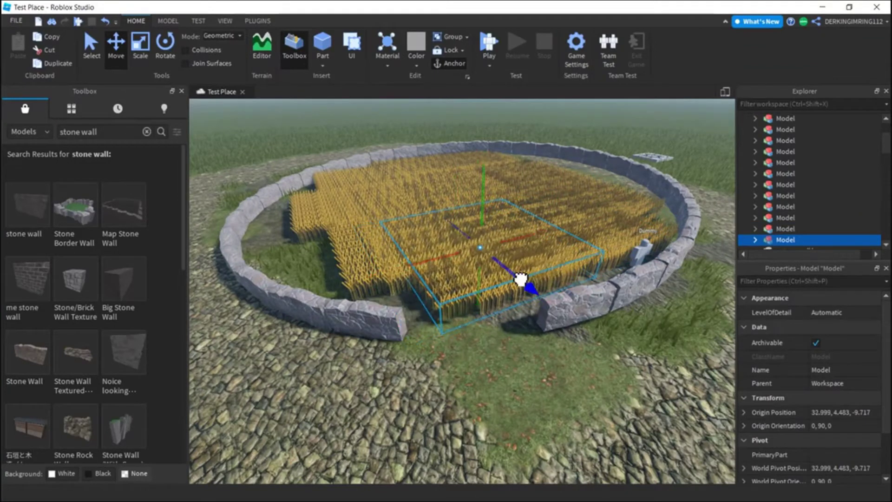
click(561, 351)
Step: Select all the stone wall segments and adjust the height of the whole ring
click(557, 316)
key(f)
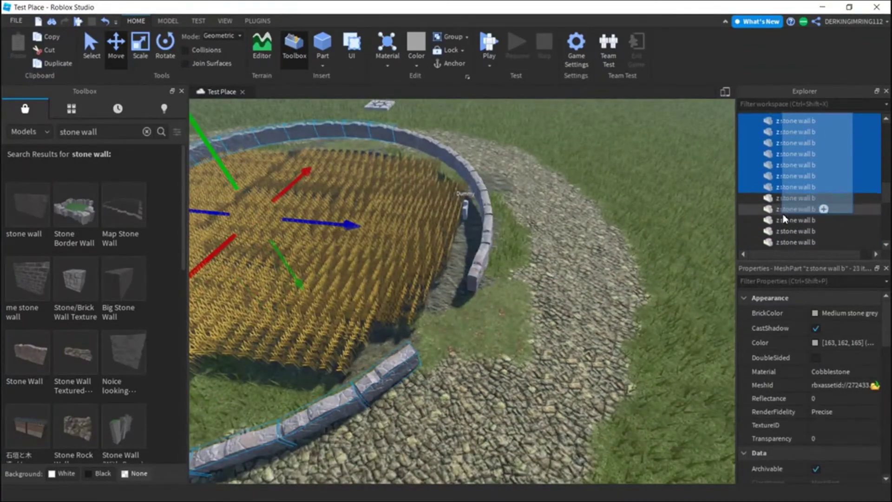
drag(784, 181, 784, 182)
key(f)
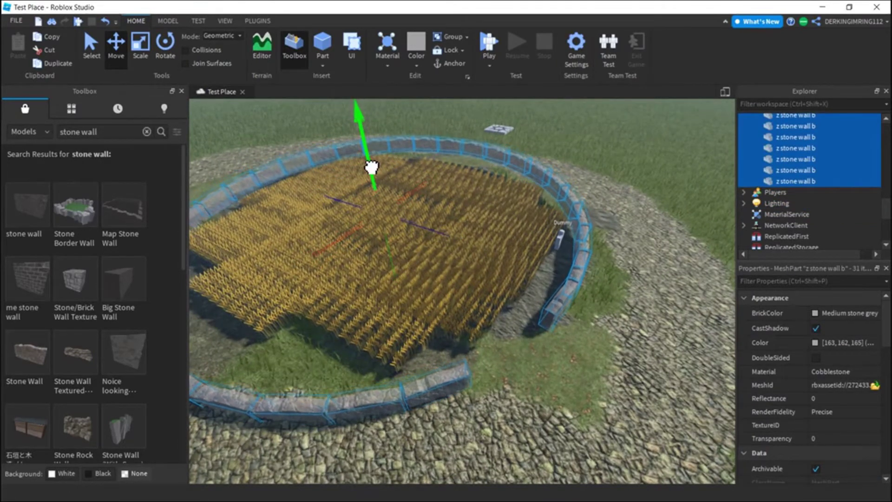
key(w)
Step: Lower the stone wall segments from the ring's opening past the dummy onto the terrain, one by one
click(441, 249)
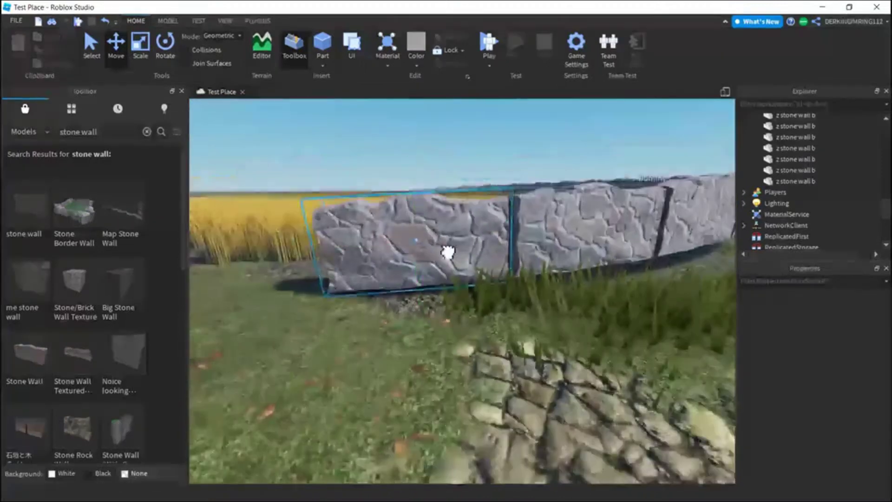
click(441, 248)
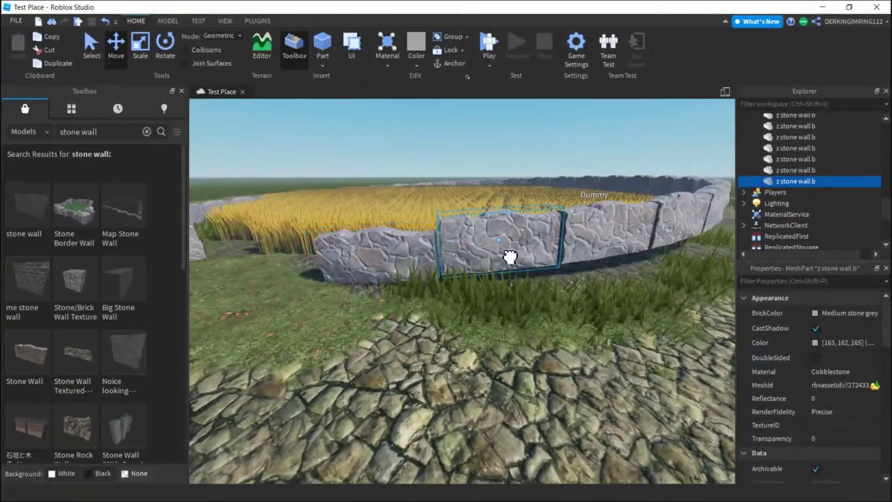
click(514, 251)
click(529, 318)
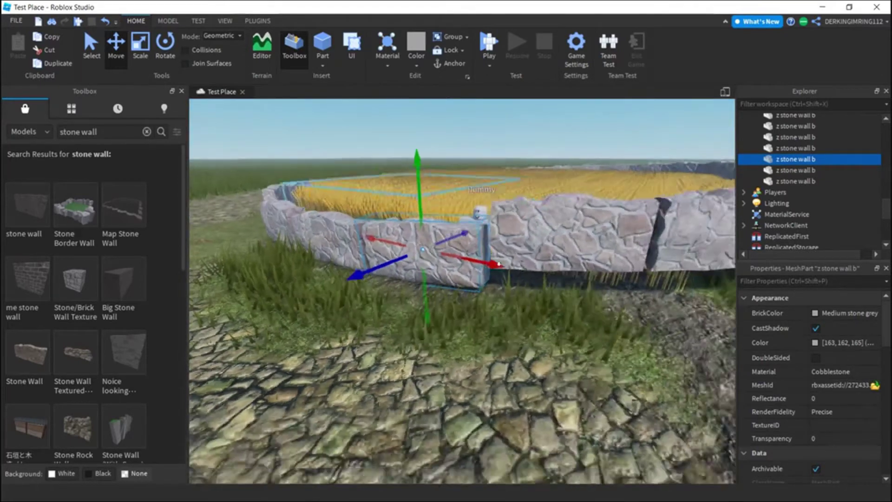
click(544, 301)
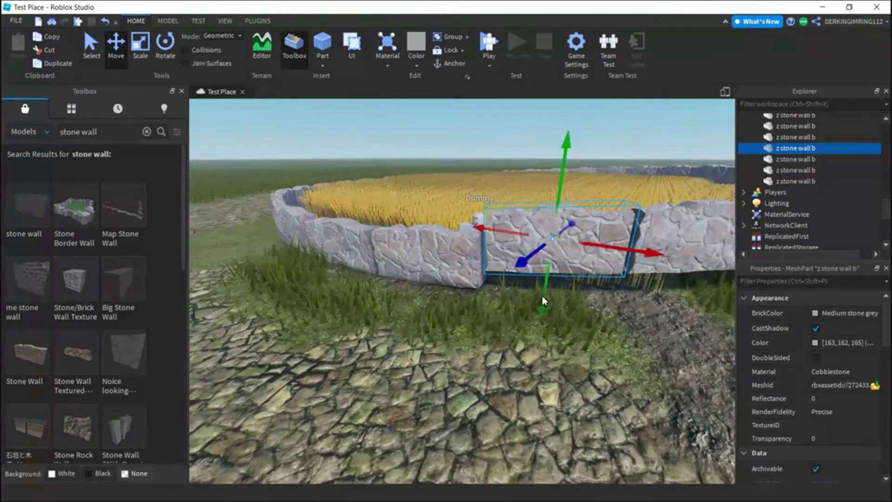
click(548, 335)
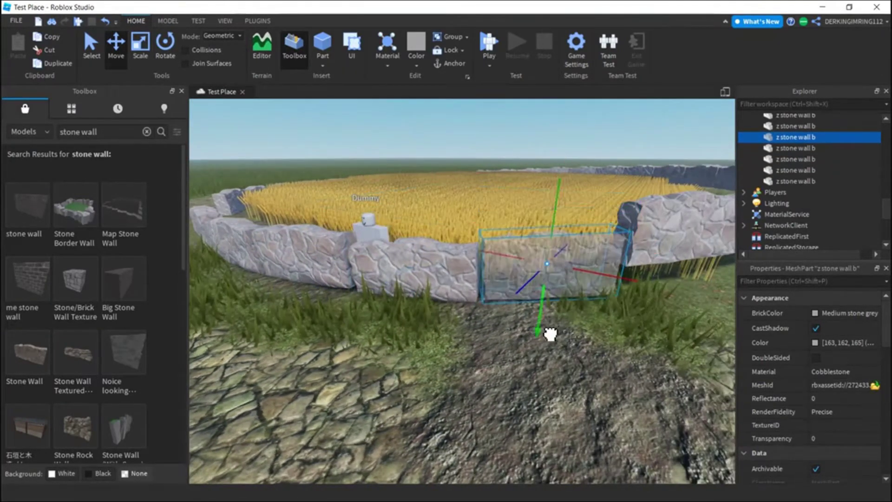
Step: Lower the next wall segment beyond the dirt patch to line up with its lowered neighbours
click(612, 253)
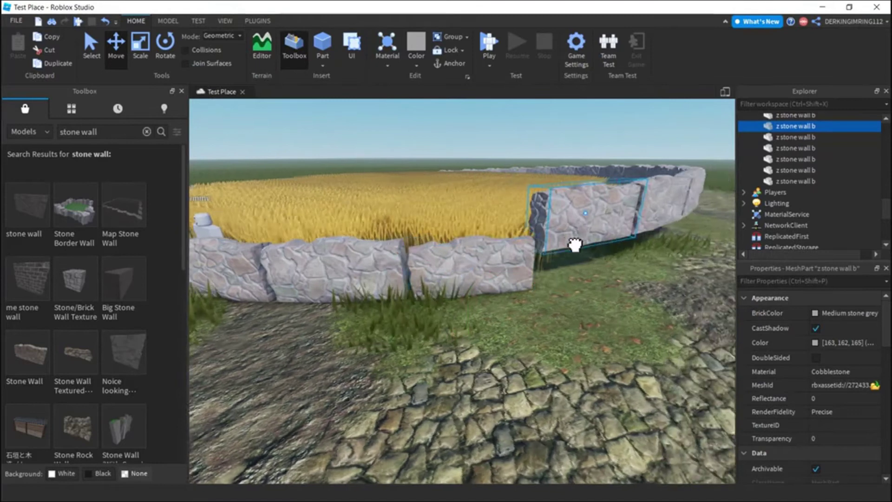
click(575, 245)
key(ctrl+d)
right_drag(564, 286, 554, 278)
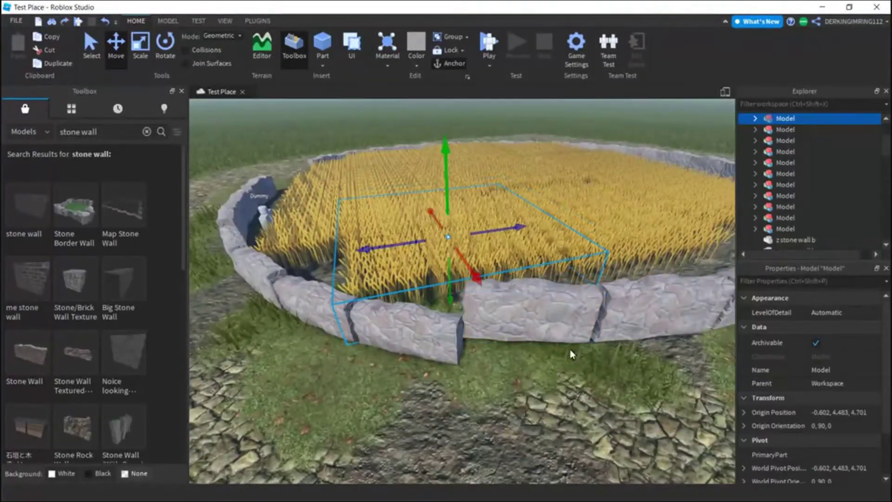
Step: Continue lowering the stone wall segments across the grass and dirt patches in front of the wheat
click(538, 275)
right_drag(537, 315, 634, 276)
click(634, 275)
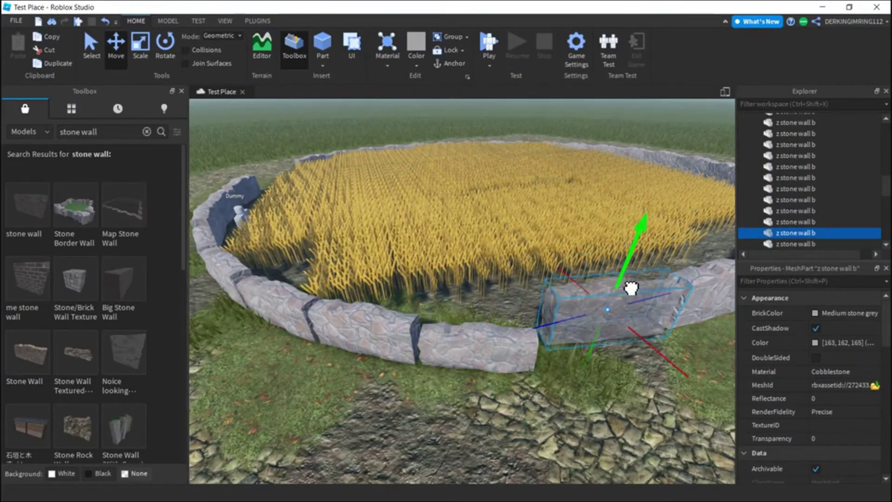
right_drag(625, 311, 568, 263)
click(555, 258)
click(580, 318)
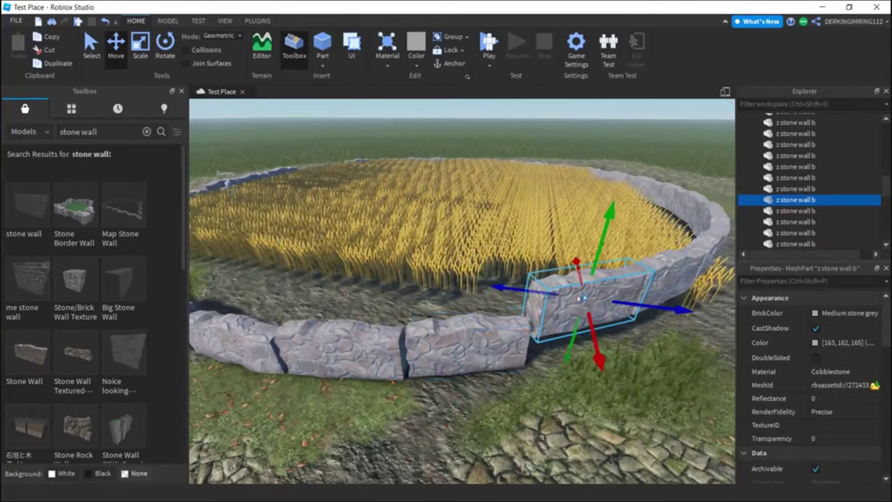
Step: Lower the wall segments at the protruding wheat and shift that wheat section back inside the ring
click(569, 263)
right_drag(566, 299, 568, 223)
click(559, 248)
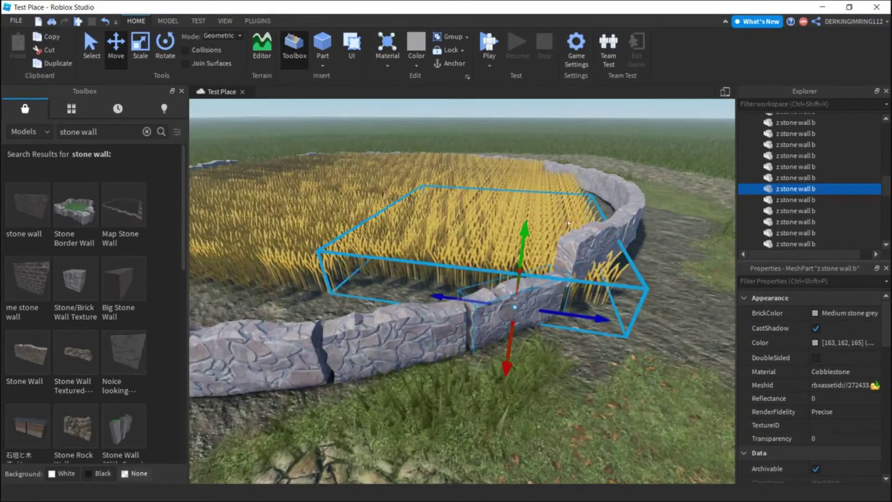
click(615, 241)
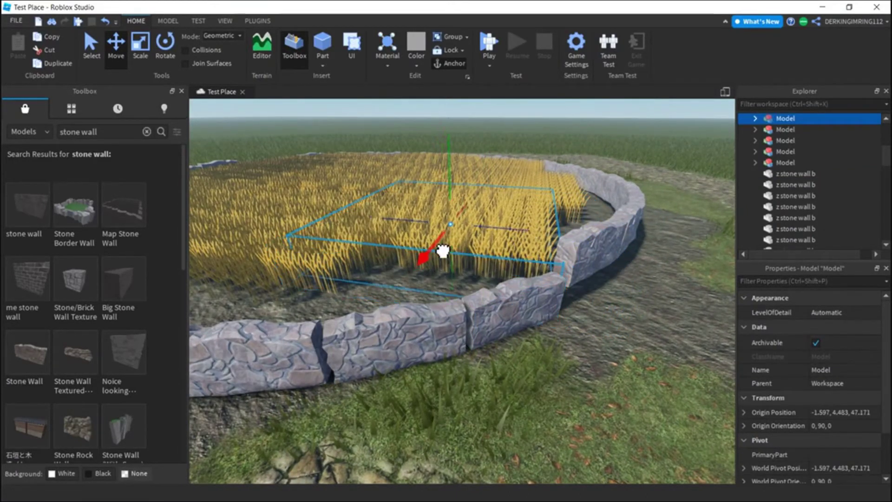
right_drag(537, 330, 538, 327)
Step: Lower the shaded stone wall segments along the bare dirt stretch onto the ground
click(644, 262)
right_drag(637, 271, 658, 269)
right_drag(540, 254, 464, 228)
click(434, 220)
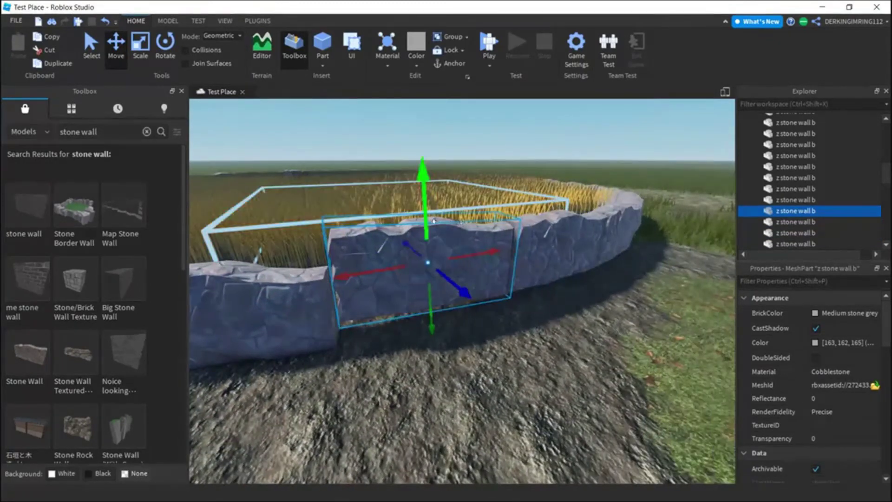
right_drag(506, 273, 588, 248)
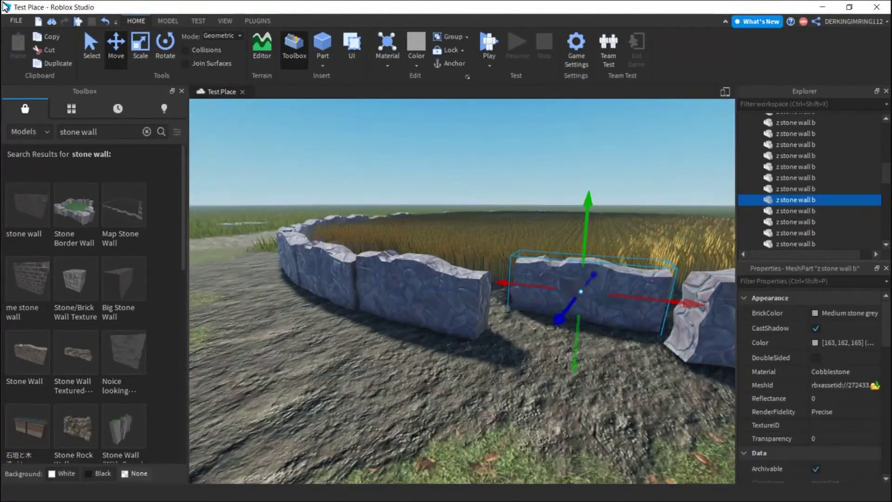
Step: Lower the shaded wall segments along the tall grass stretch and even out their heights
right_drag(591, 332, 629, 370)
click(605, 380)
scroll(614, 387, down, 5)
click(598, 271)
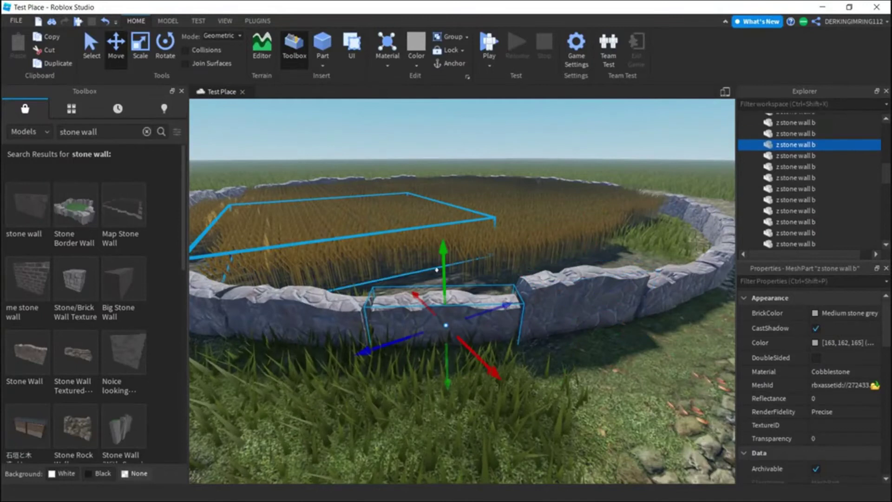
middle_drag(448, 294, 359, 272)
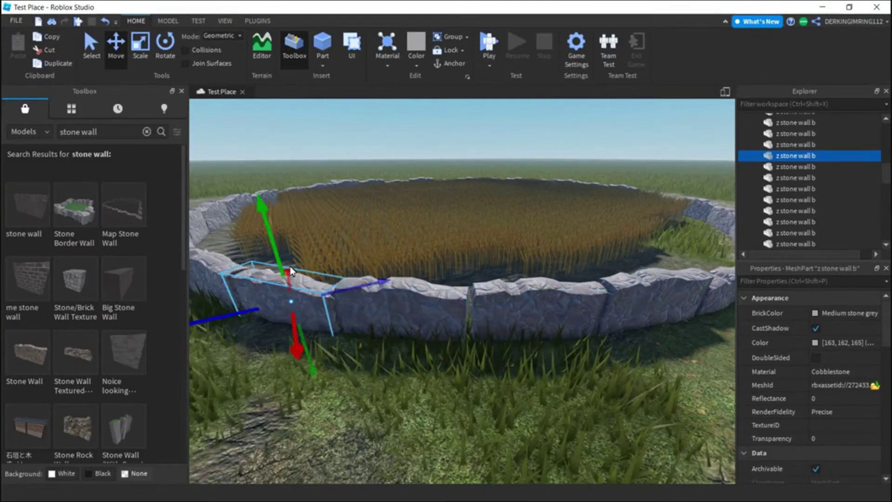
click(346, 272)
Step: Lower the remaining stone wall segments along the cobblestone path onto the ground
right_drag(346, 272, 564, 308)
click(590, 296)
scroll(541, 252, up, 5)
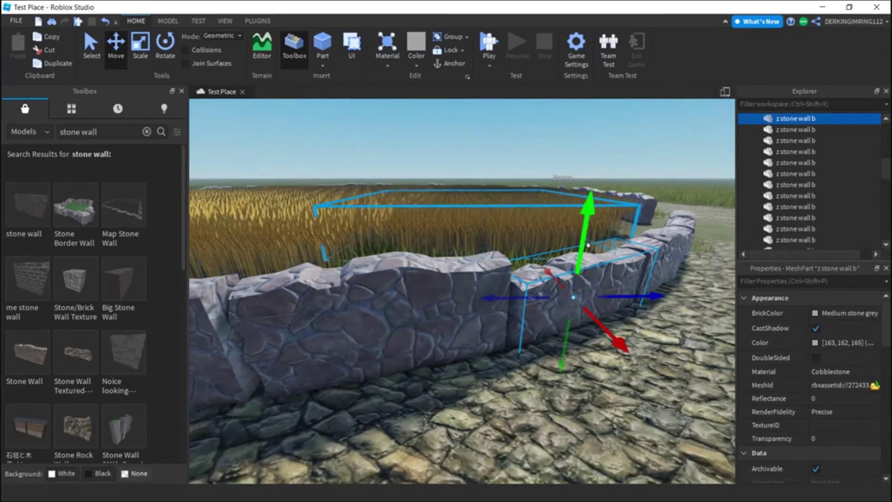
scroll(587, 243, down, 8)
right_drag(588, 244, 687, 277)
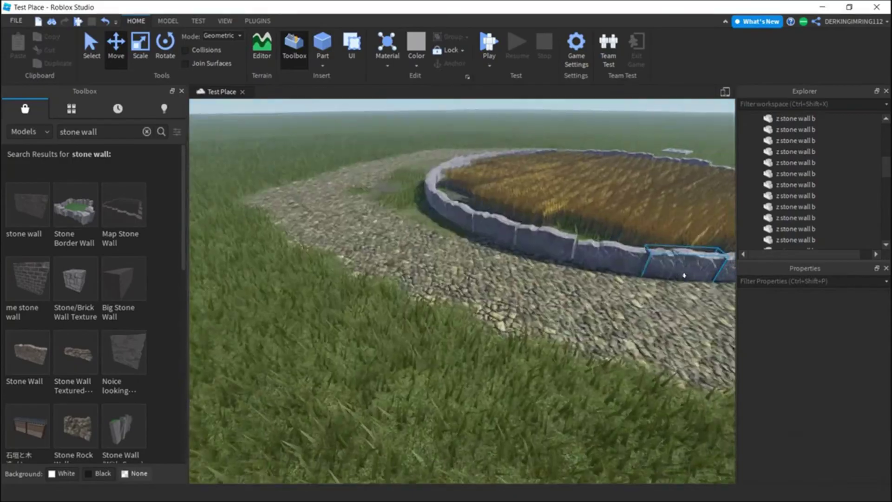